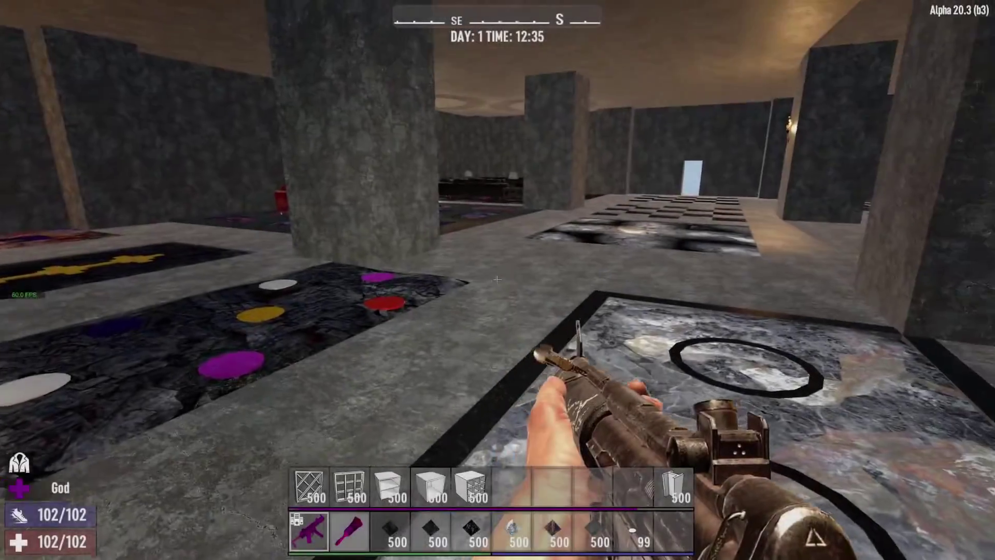
Examine the patterned floors in the first hall, including the marble strip with black rings and the carpet under the green sofas
{"action": "key", "text": "d"}
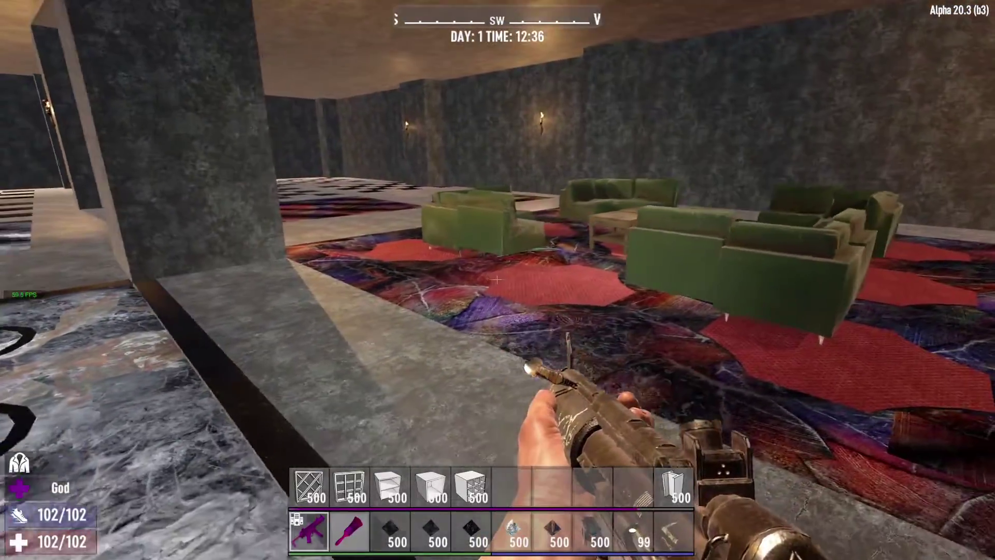
{"action": "key", "text": "a"}
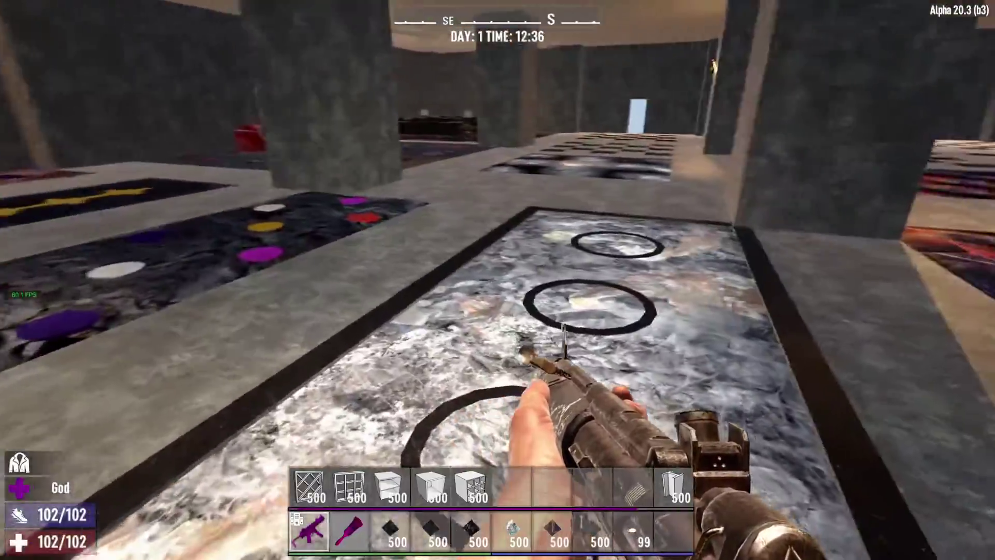
{"action": "key", "text": "s"}
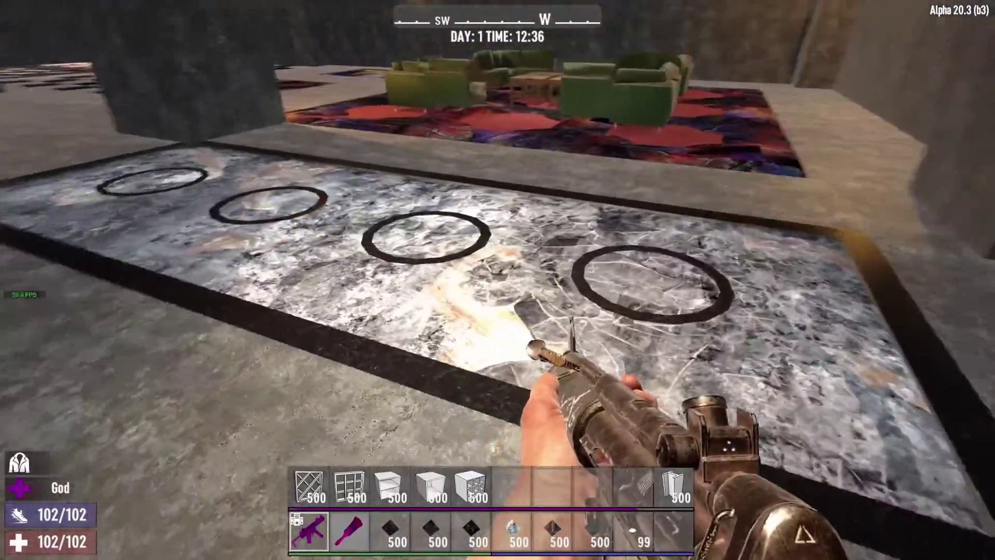
{"action": "key", "text": "d"}
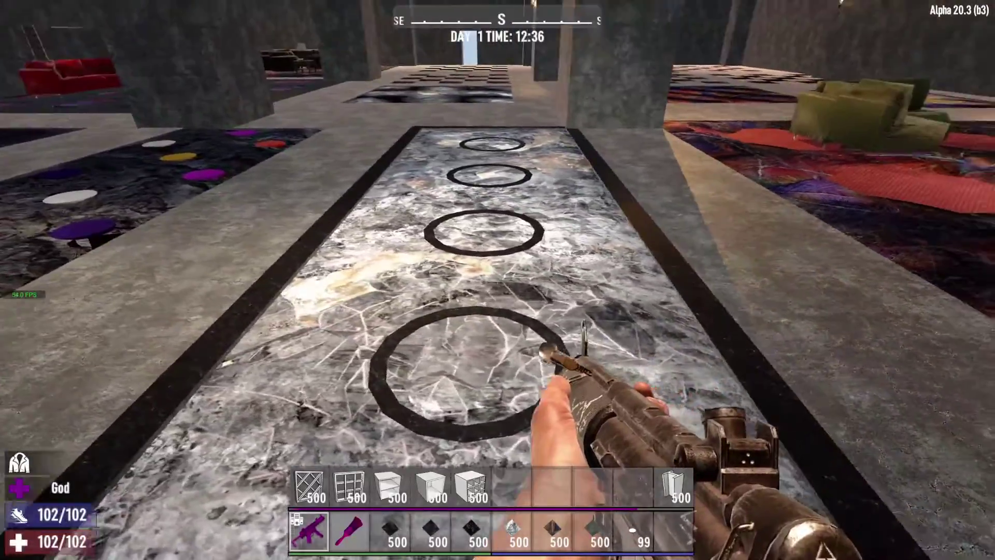
{"action": "key", "text": "a"}
{"action": "key", "text": "d"}
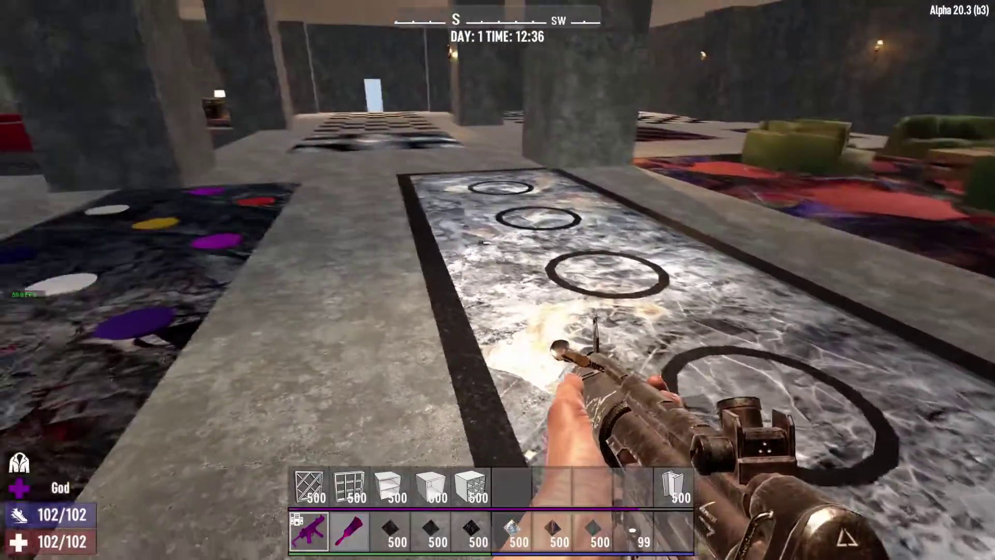
{"action": "key", "text": "d"}
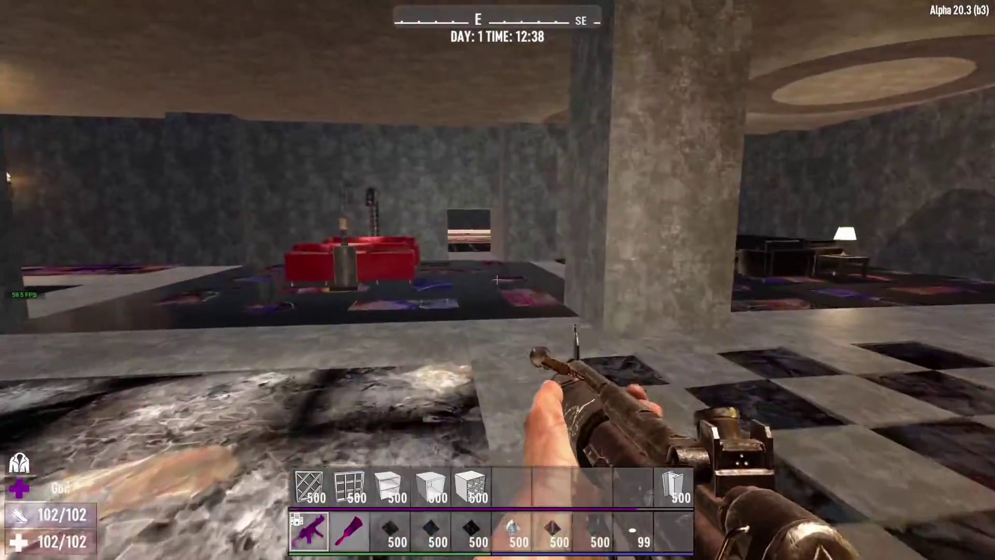
Look over the floor designs in the MPLOGUE hall, including the multicoloured carpets, latticed marble and black grid floors
{"action": "key", "text": "w"}
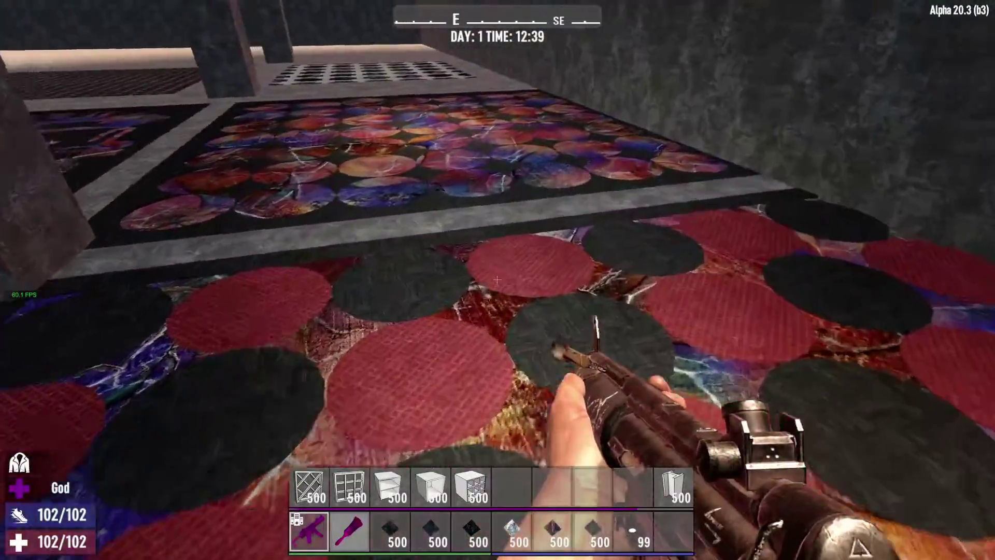
{"action": "key", "text": "w"}
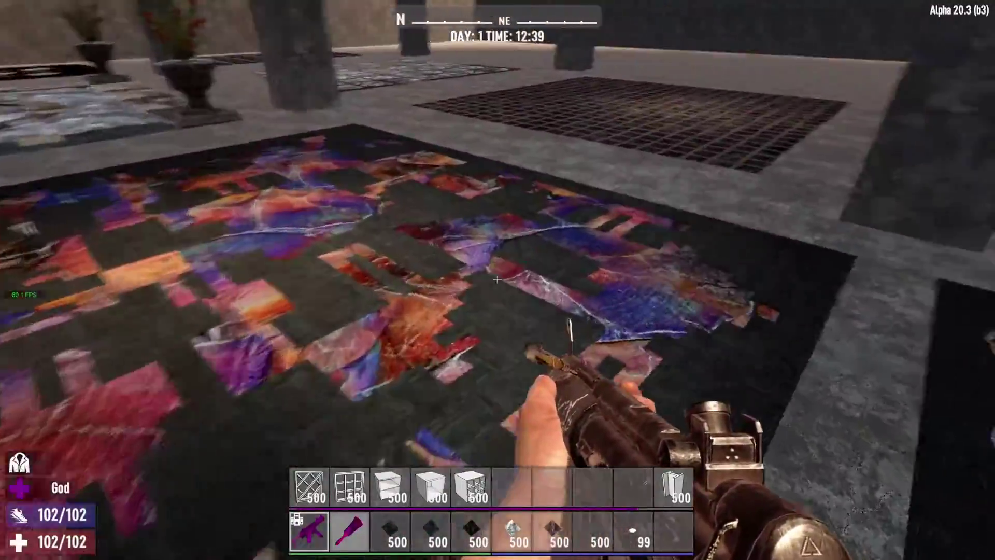
{"action": "key", "text": "w"}
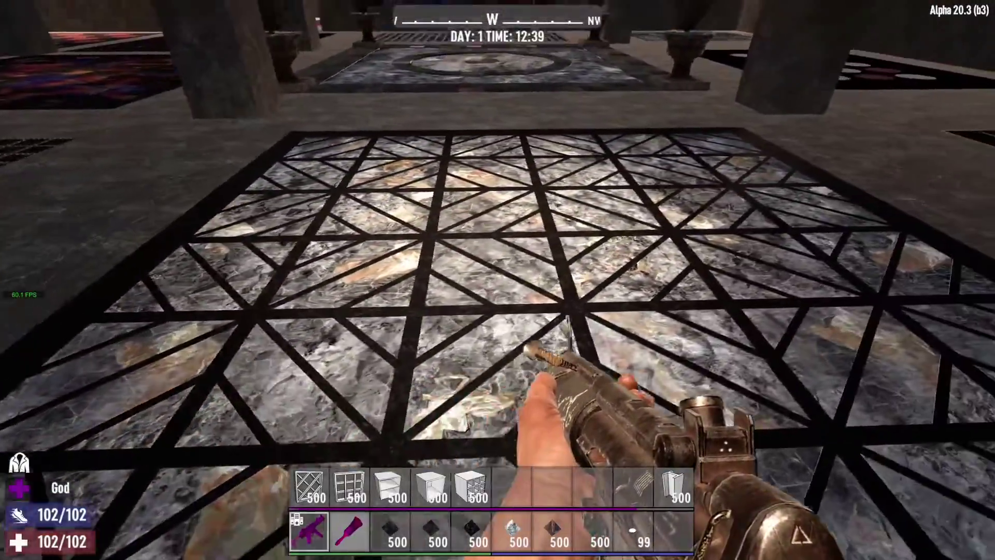
{"action": "key", "text": "w"}
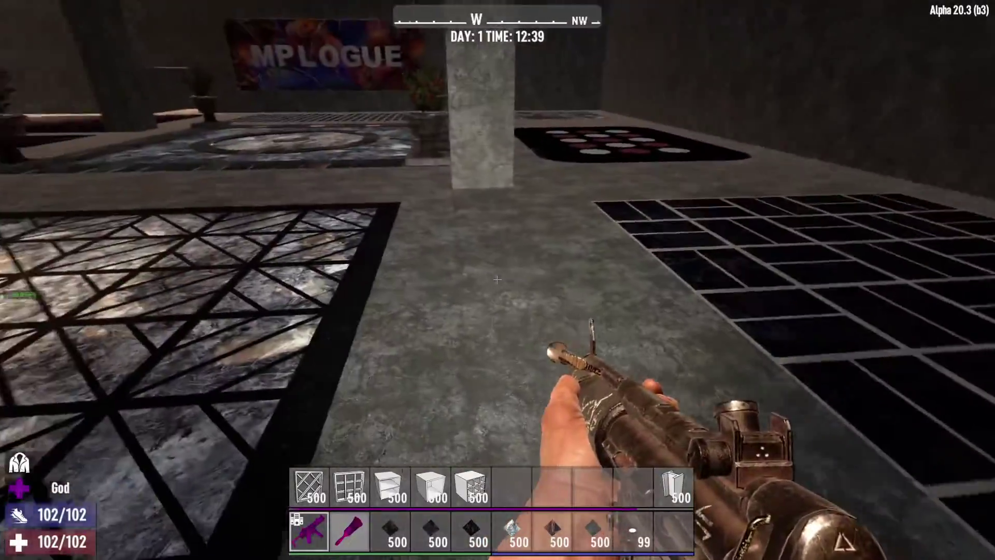
{"action": "key", "text": "d"}
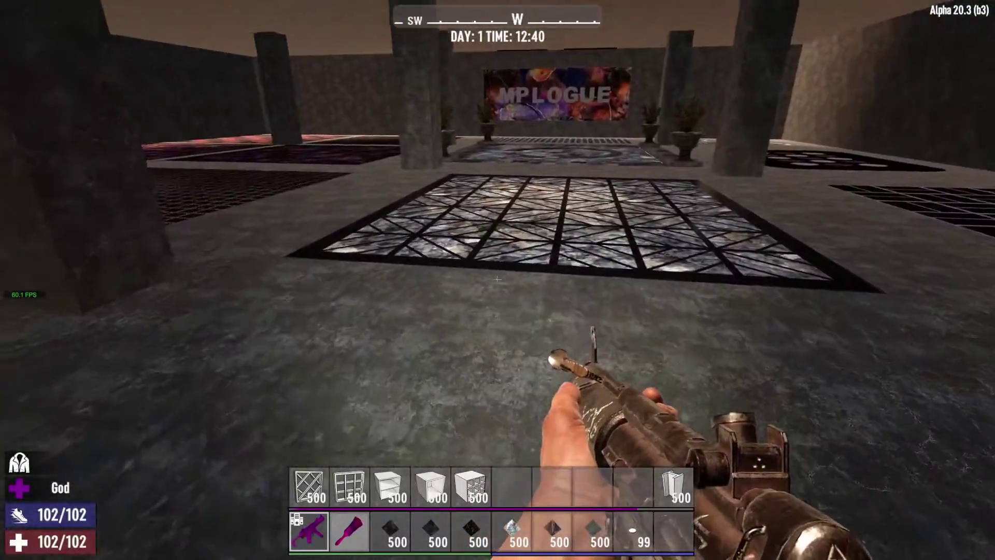
{"action": "key", "text": "s"}
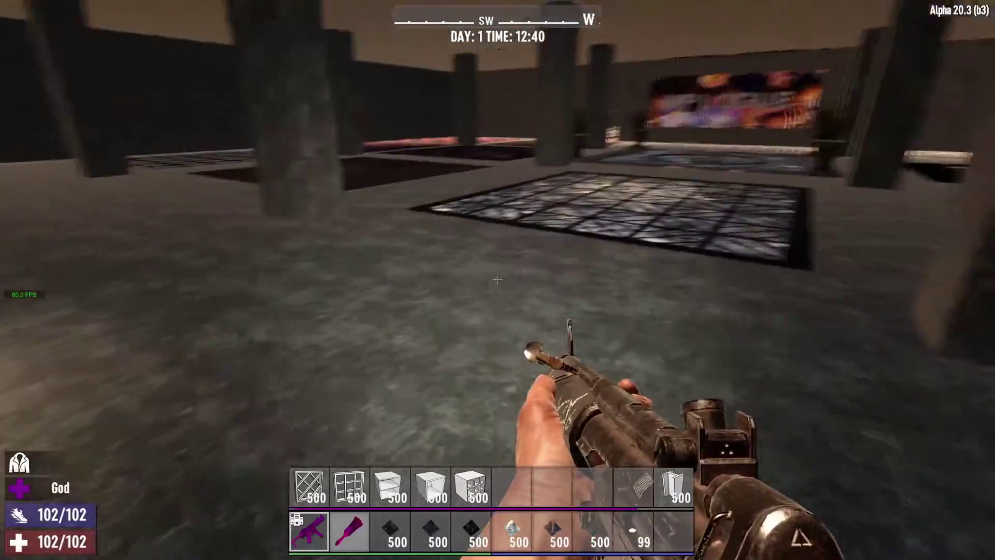
Select a rectangular area of empty floor near the wall and fill the recess with the dark marble block
{"action": "key", "text": "w"}
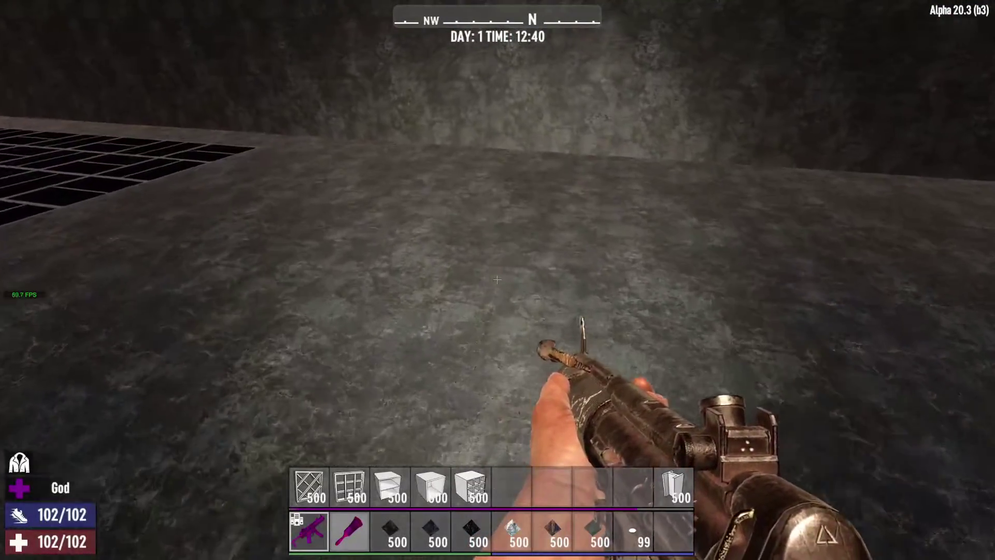
{"action": "key", "text": "z"}
{"action": "key", "text": "z"}
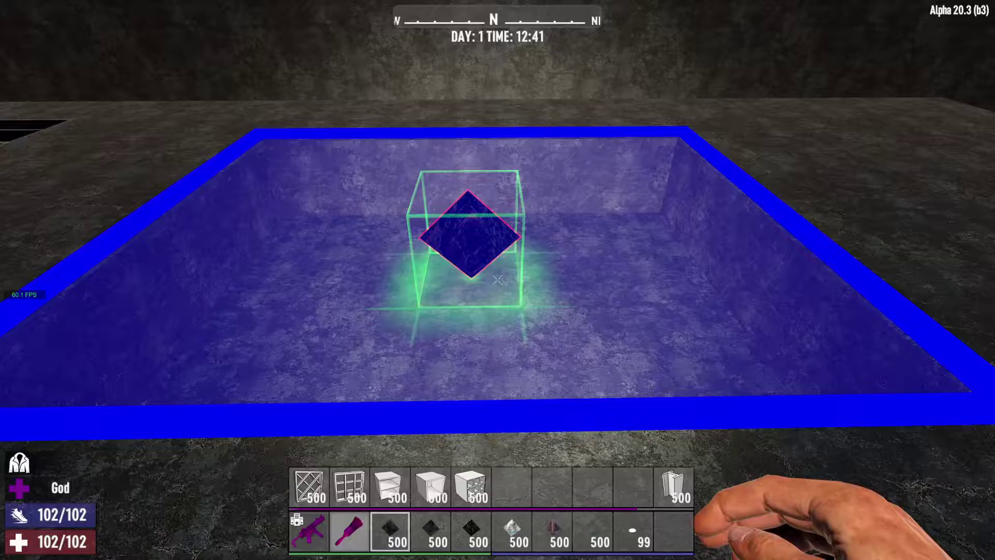
{"action": "key", "text": "l"}
{"action": "key", "text": "1"}
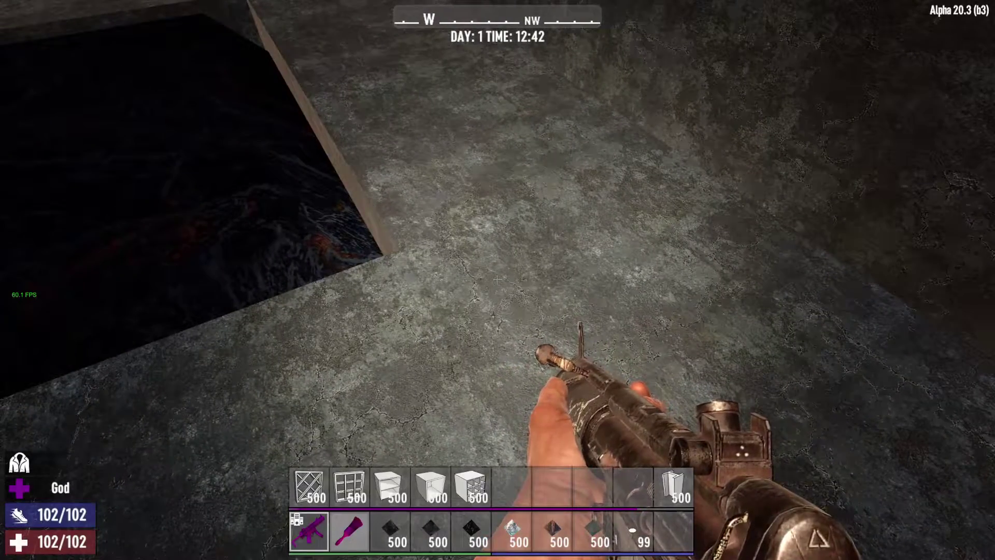
Select the area around the sunken dark marble slab and raise the slab flush with the surrounding floor
{"action": "key", "text": "z"}
{"action": "key", "text": "w"}
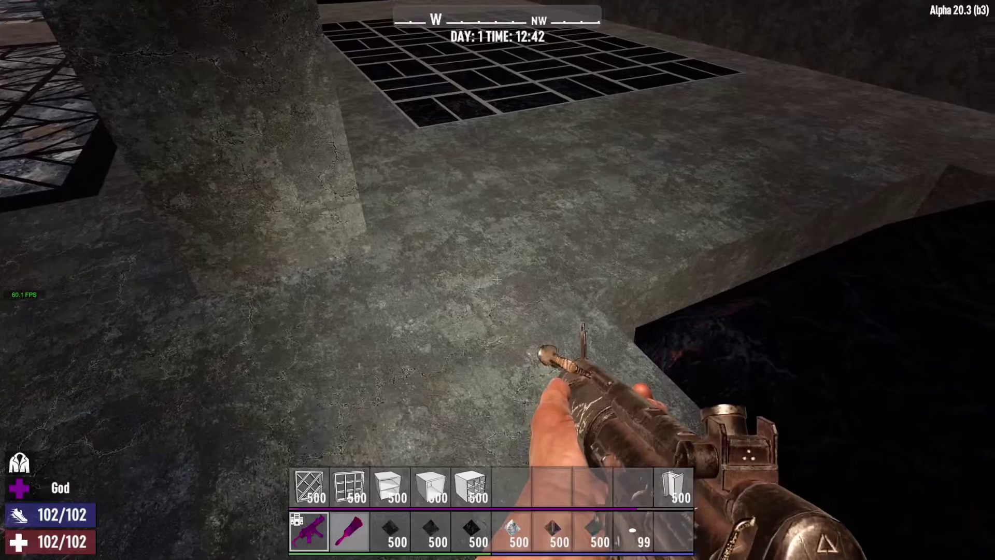
{"action": "left_click", "coordinate": [497, 280], "text": "shift"}
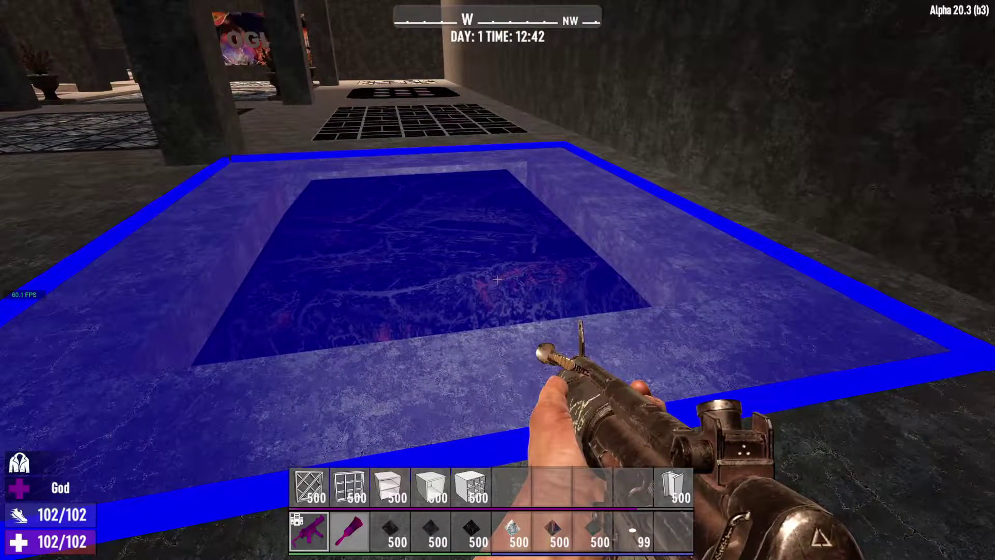
{"action": "key", "text": "Up"}
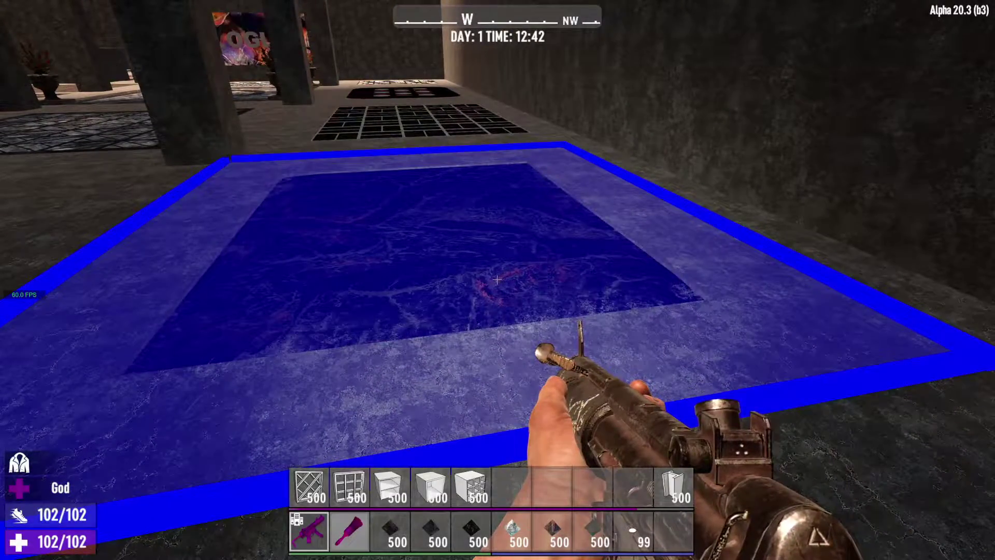
{"action": "key", "text": "BackSpace"}
Reselect the area from corner to corner around the dark marble slab and fine-tune the slab's height against the floor
{"action": "key", "text": "w"}
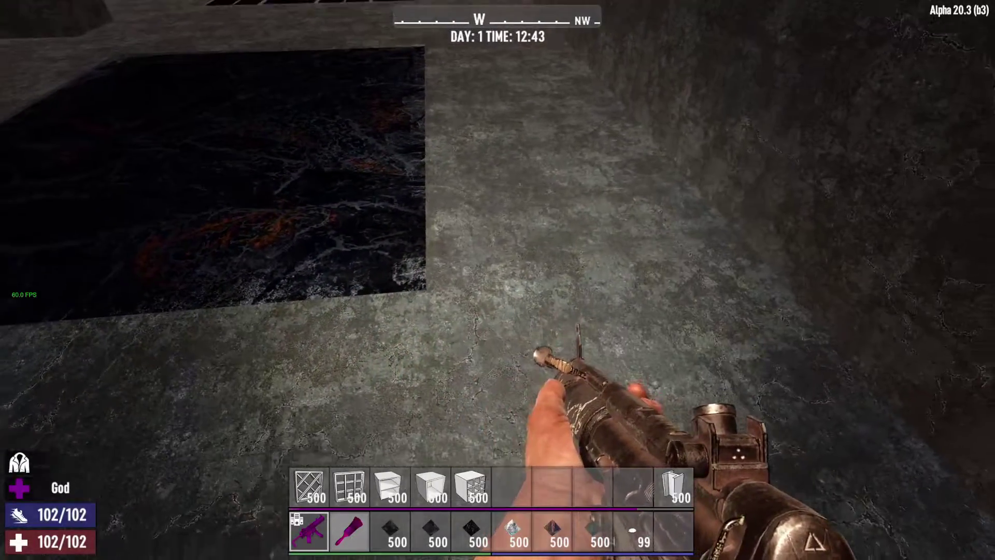
{"action": "key", "text": "z"}
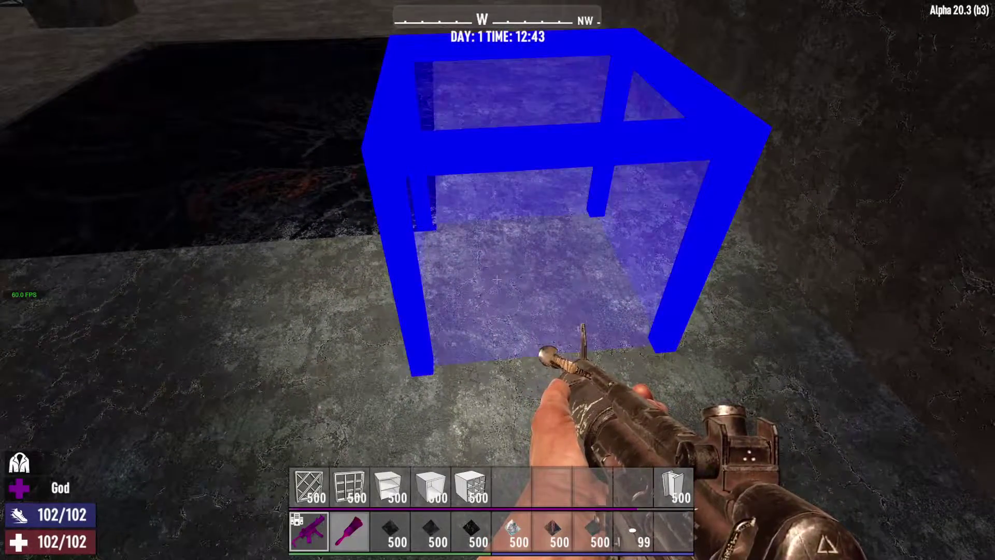
{"action": "key", "text": "w"}
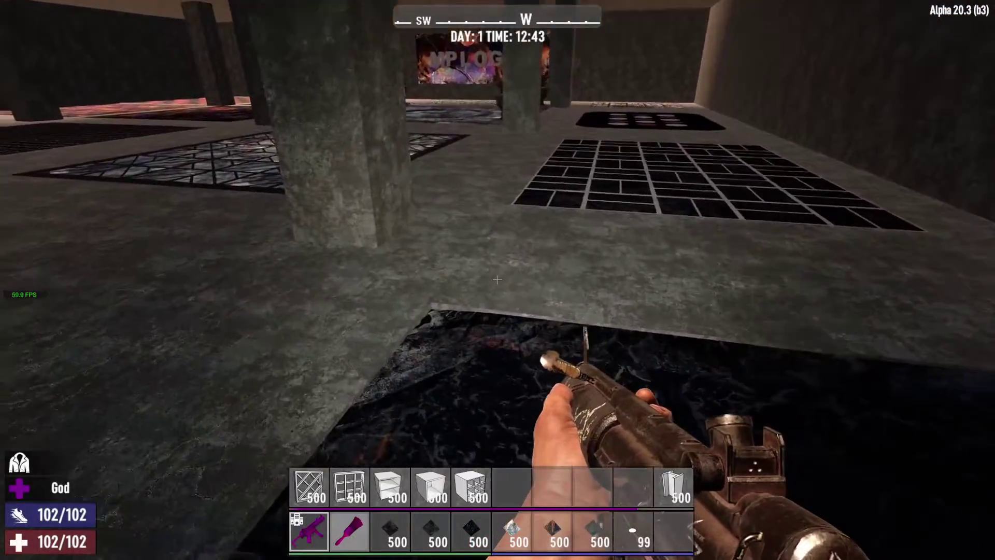
{"action": "key", "text": "w"}
{"action": "key", "text": "z"}
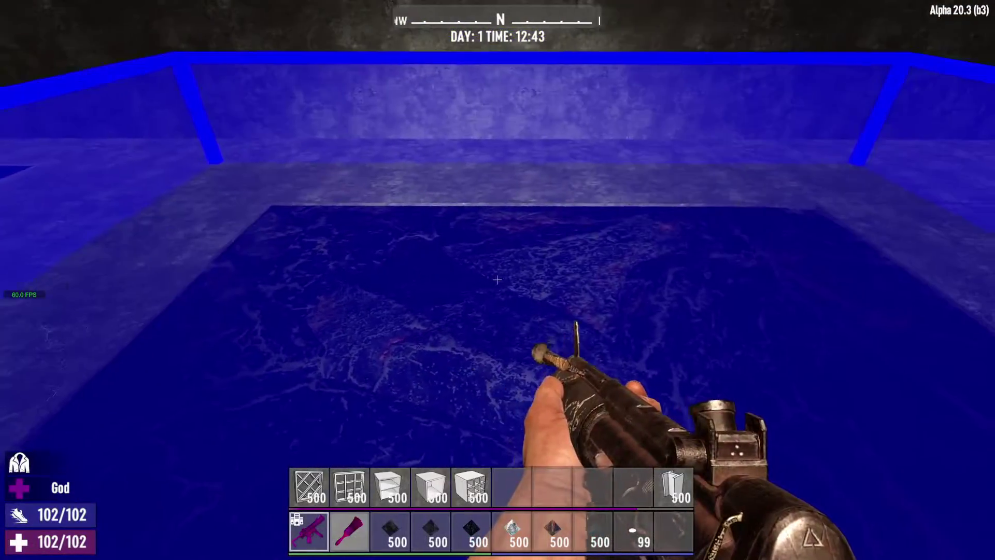
{"action": "key", "text": "s"}
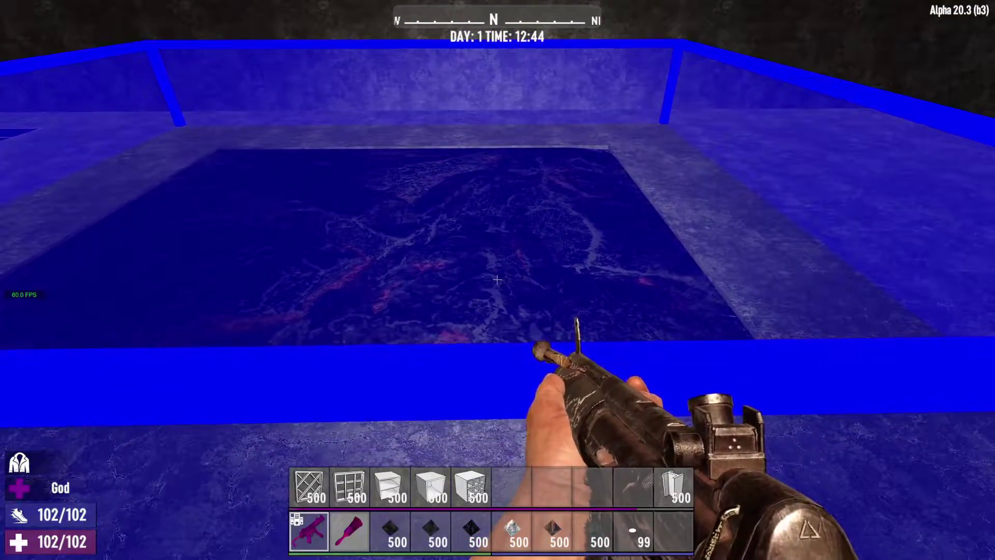
{"action": "key", "text": "w"}
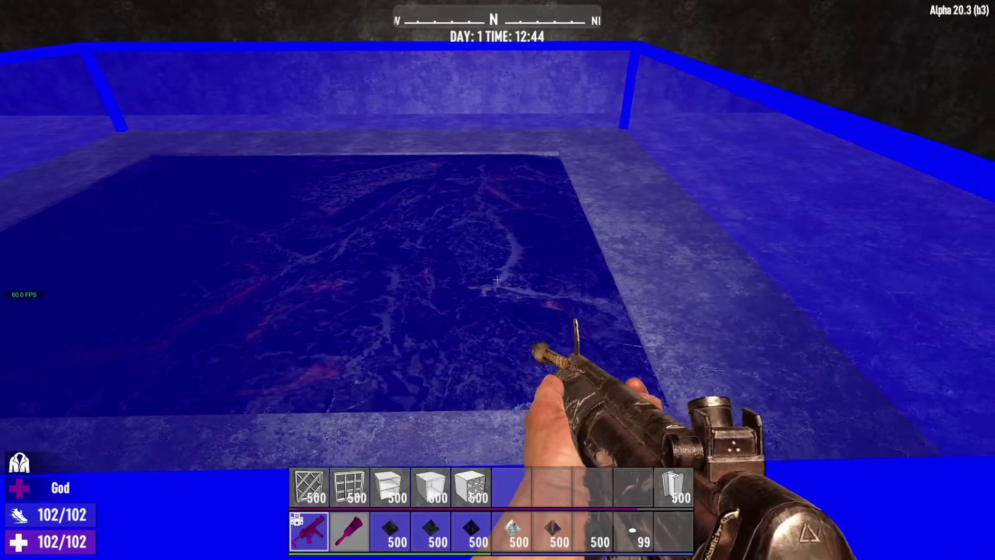
{"action": "key", "text": "w"}
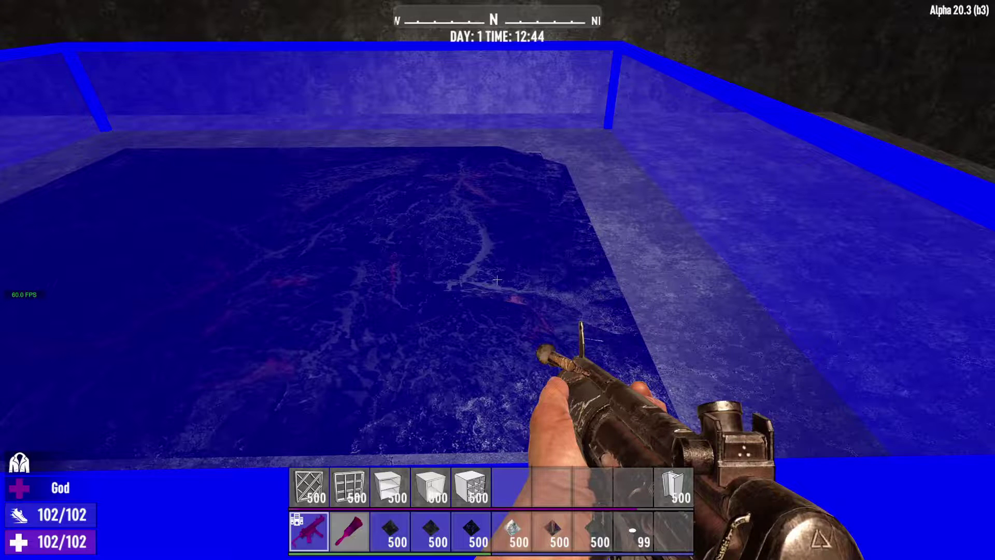
{"action": "key", "text": "s"}
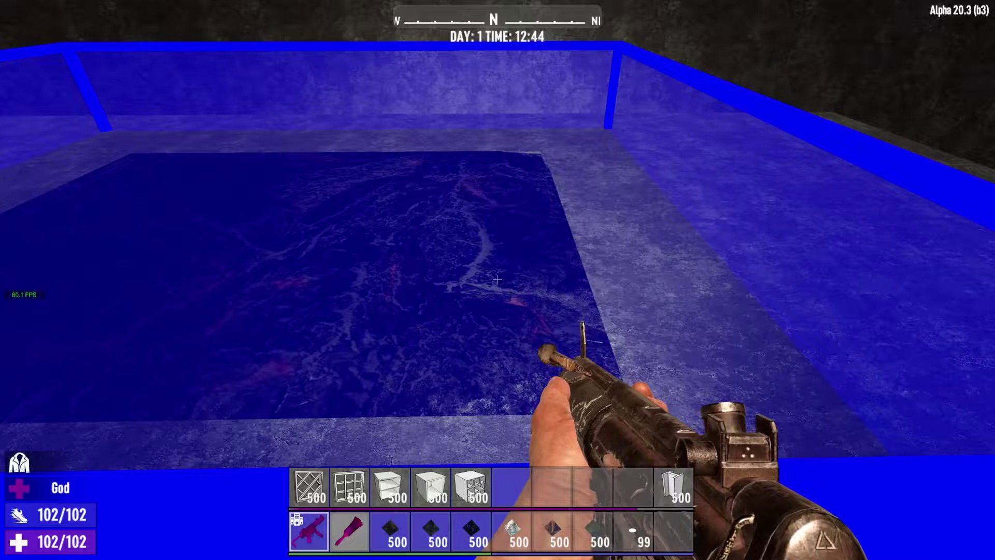
{"action": "key", "text": "w"}
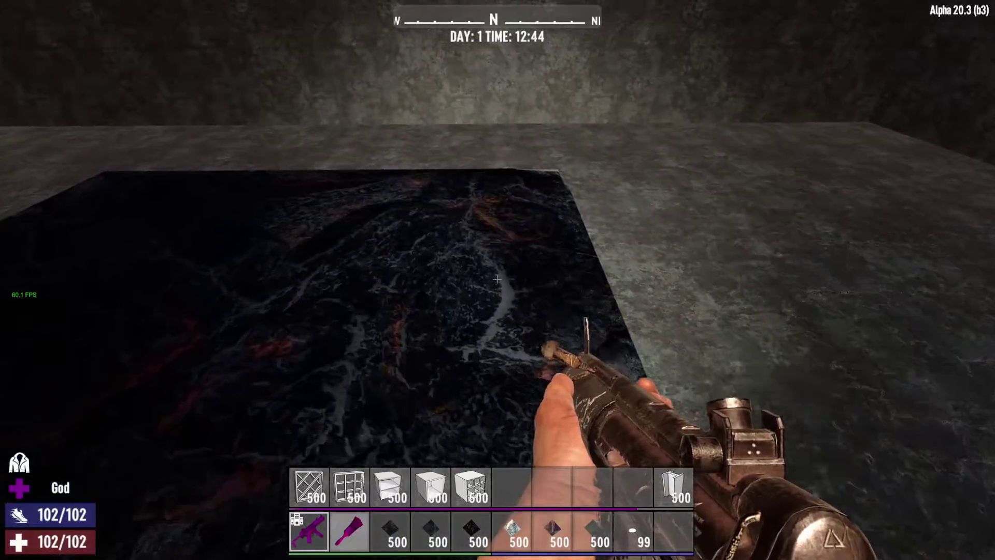
Inspect the finished dark marble slab, and examine the rounded black floor design with red and white circles
{"action": "key", "text": "a"}
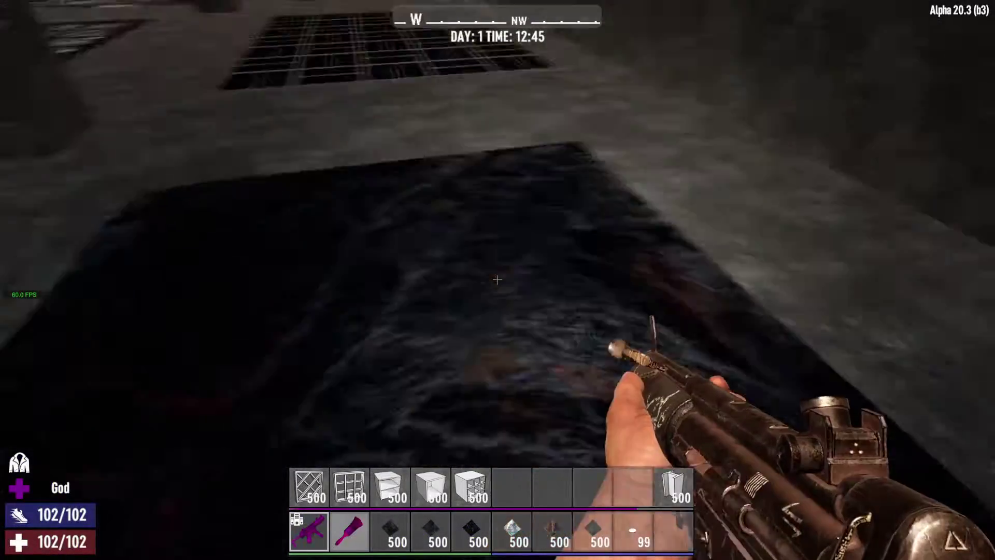
{"action": "key", "text": "w"}
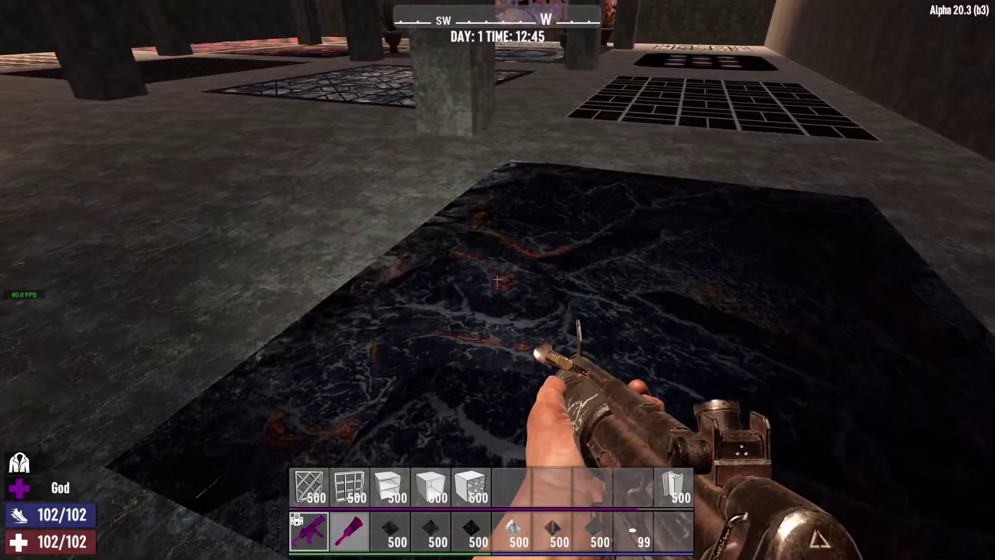
{"action": "key", "text": "a"}
{"action": "key", "text": "w"}
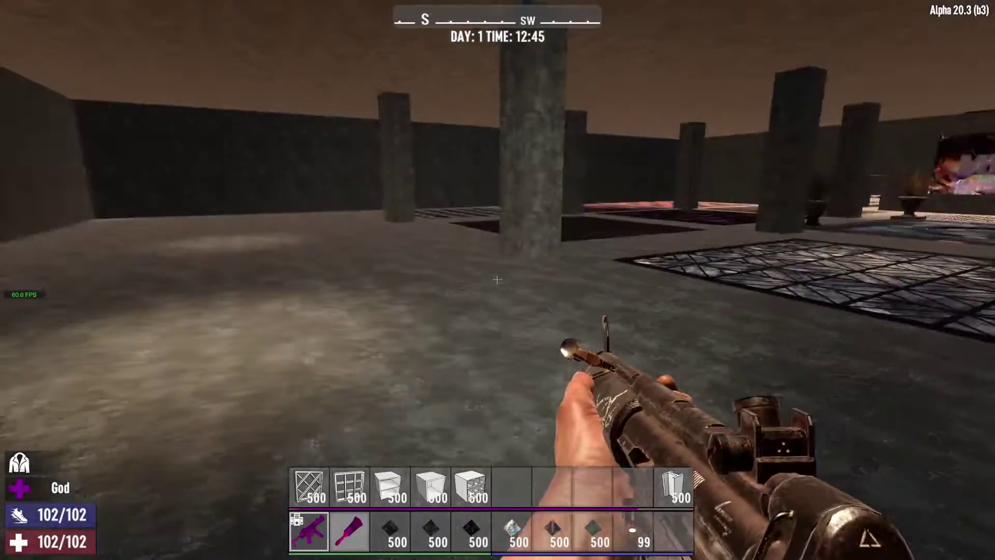
{"action": "key", "text": "w"}
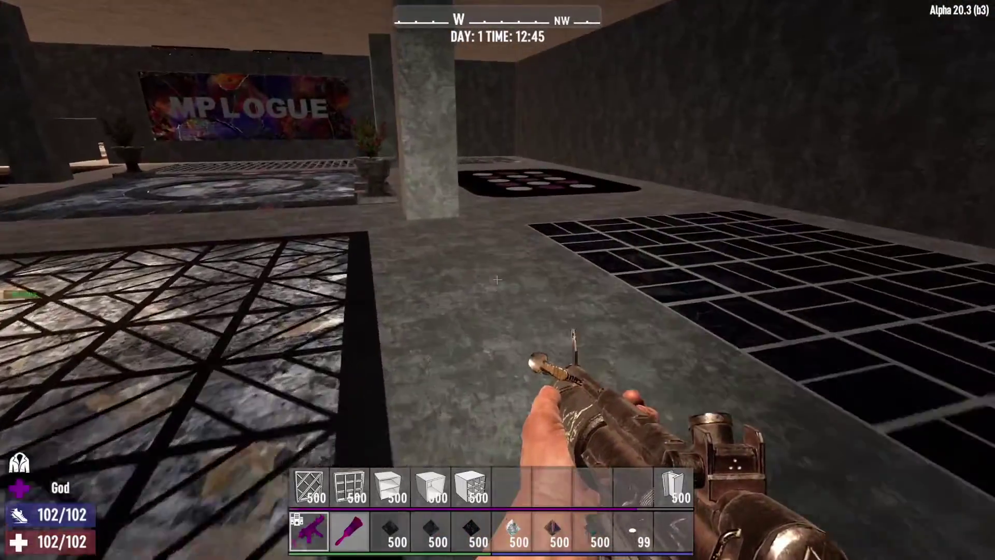
{"action": "key", "text": "w"}
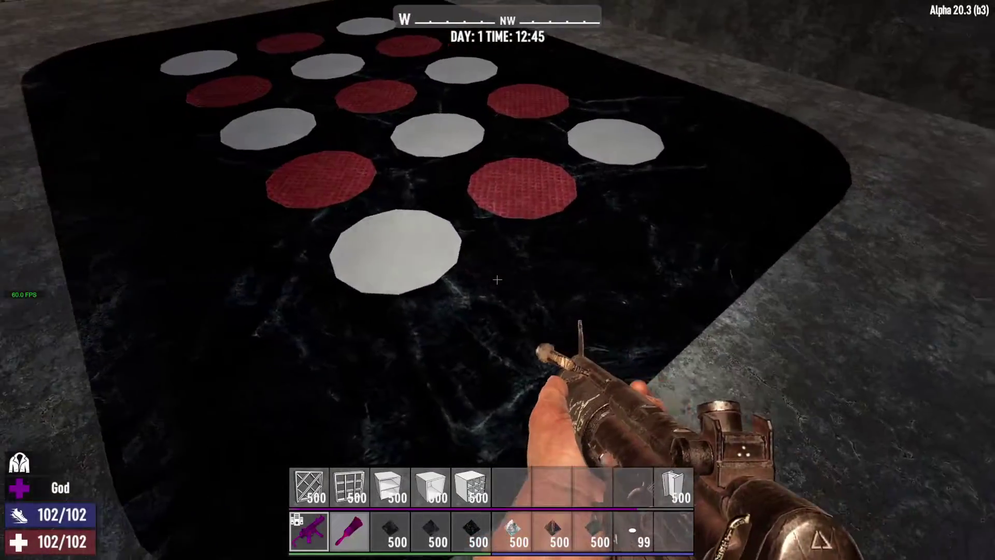
{"action": "key", "text": "d"}
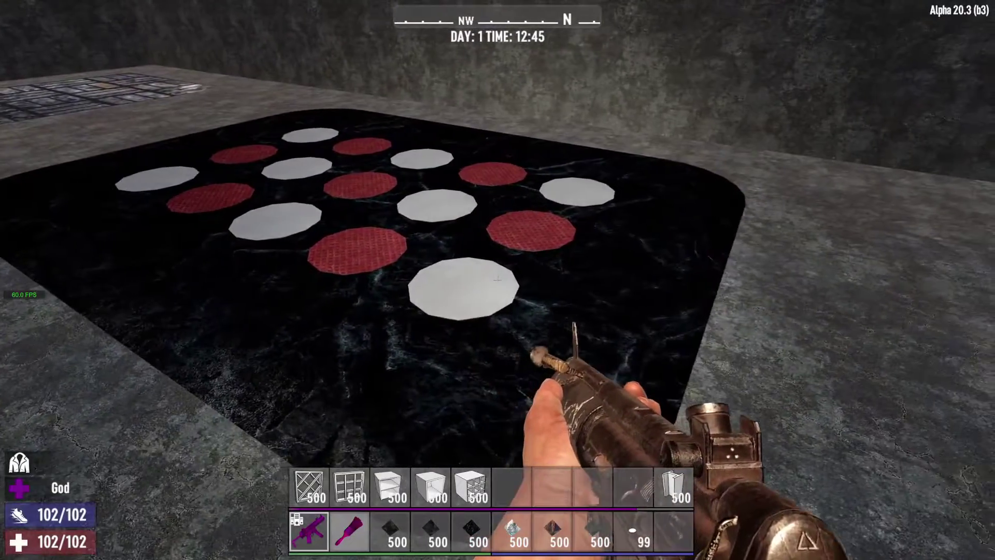
{"action": "key", "text": "a"}
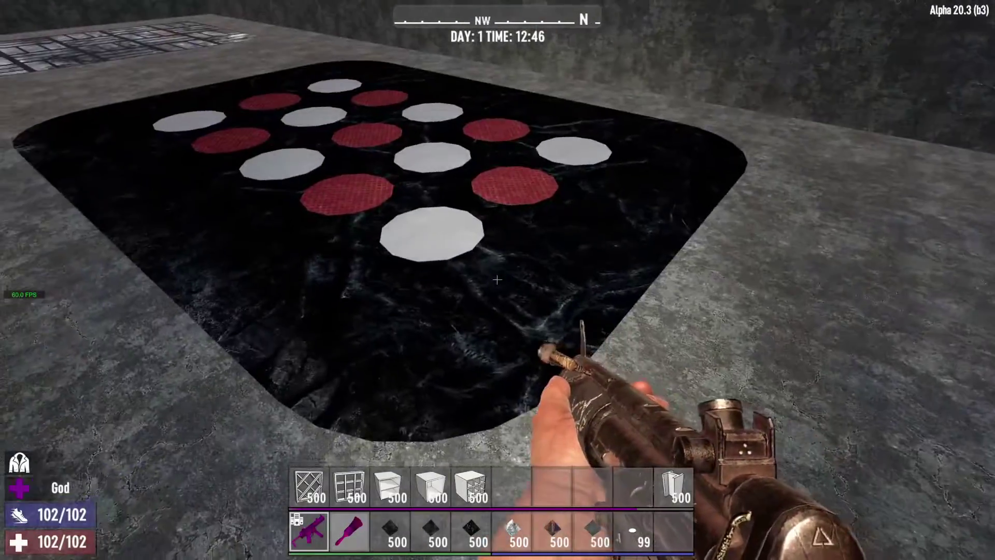
{"action": "key", "text": "w"}
{"action": "key", "text": "w"}
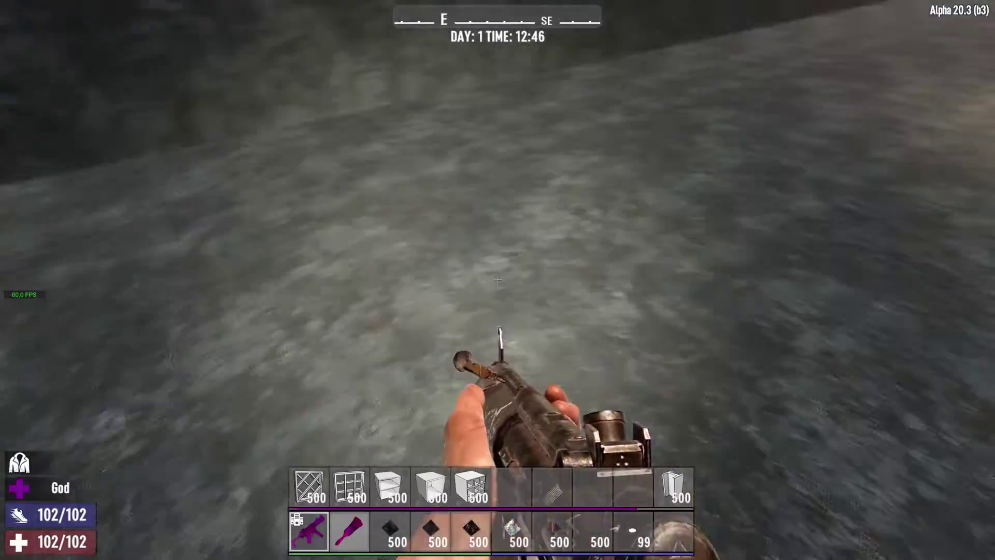
Select a rectangular area of bare floor beside the dark marble slab and clear its blocks to form a recess
{"action": "key", "text": "w"}
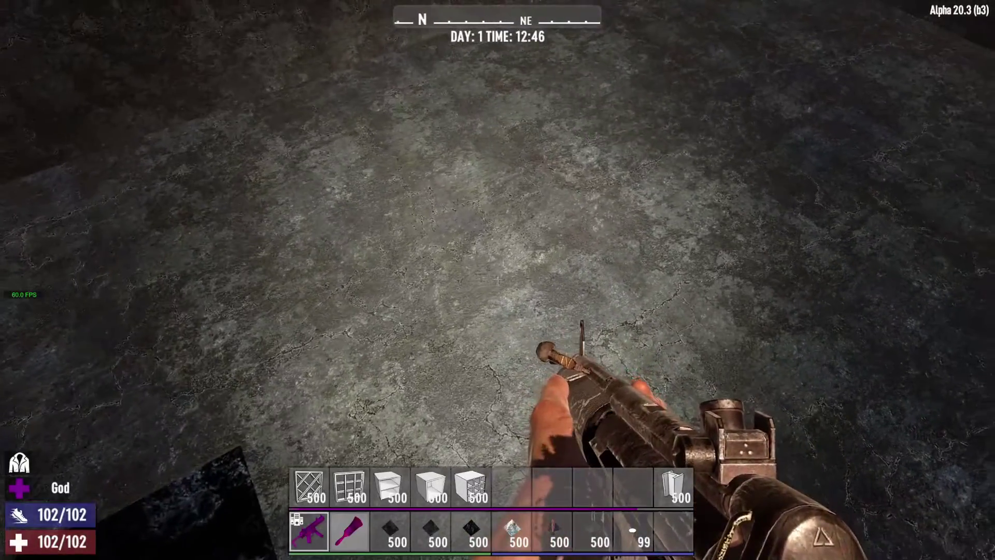
{"action": "key", "text": "z"}
{"action": "key", "text": "w"}
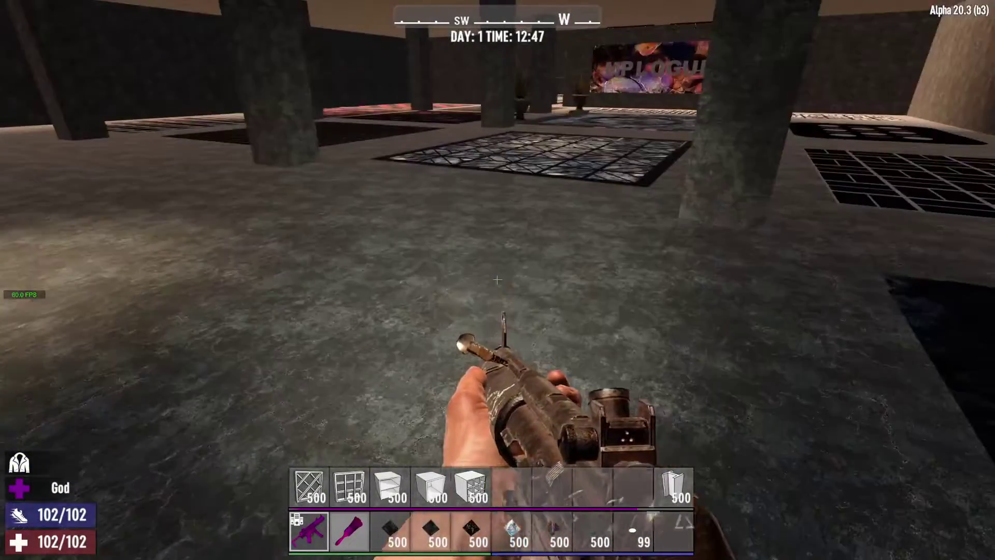
{"action": "key", "text": "w"}
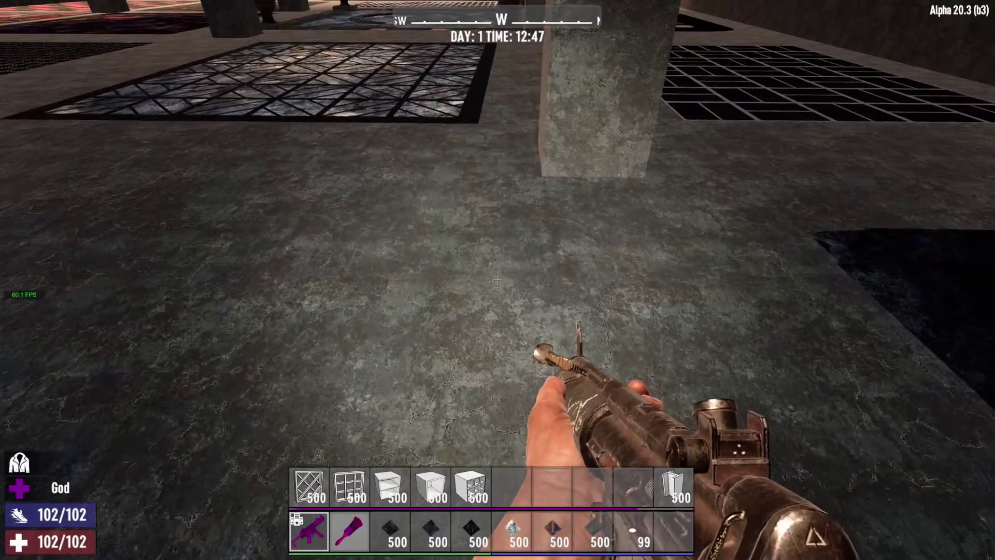
{"action": "key", "text": "w"}
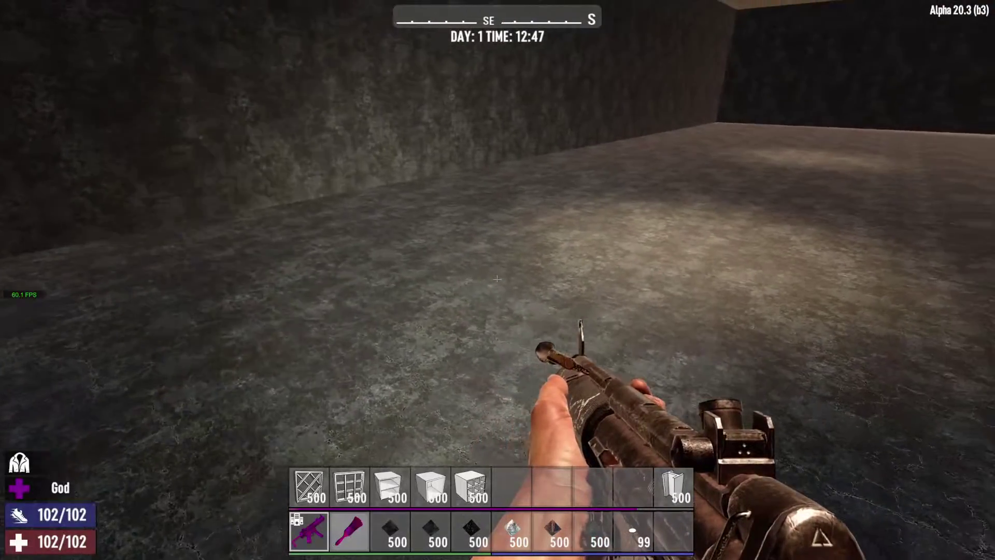
{"action": "key", "text": "s"}
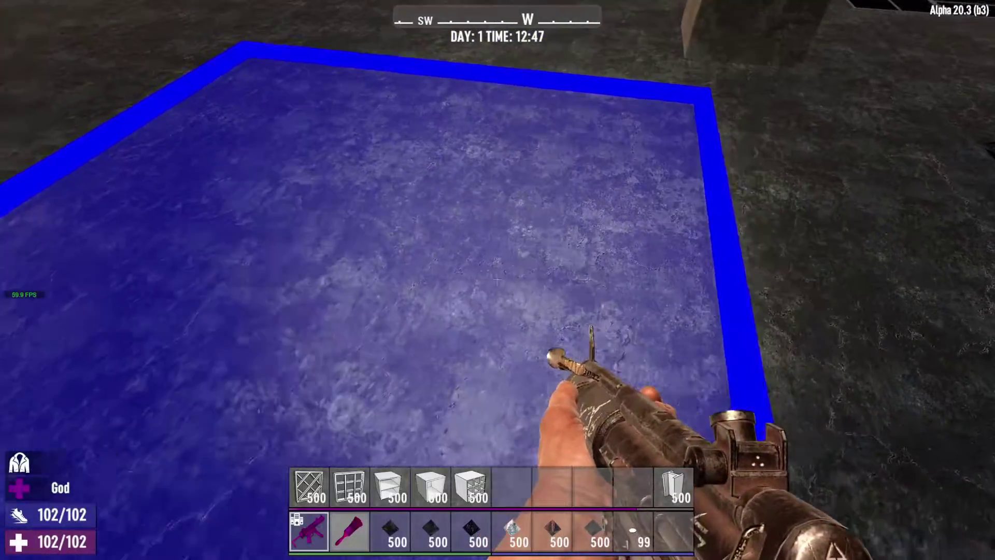
{"action": "key", "text": "s"}
{"action": "key", "text": "a"}
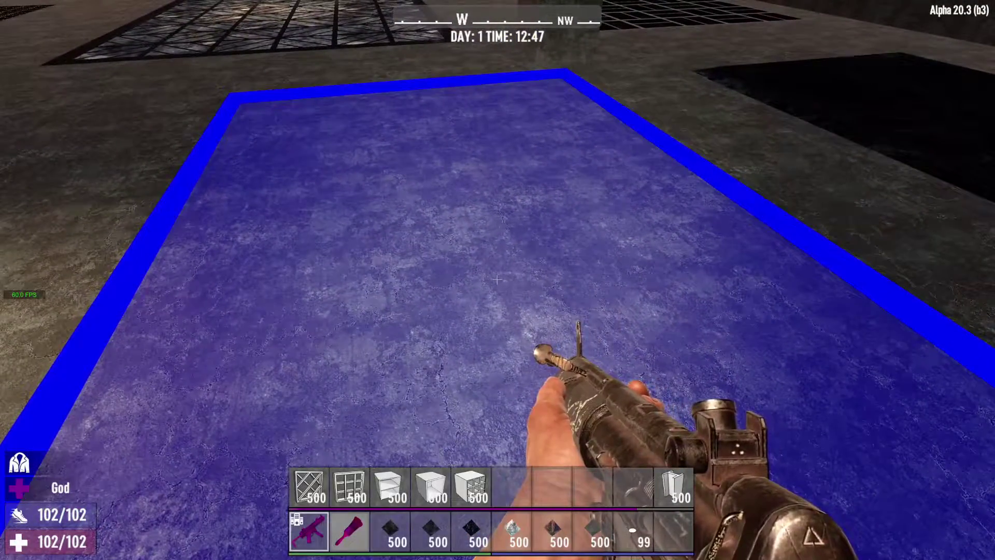
{"action": "key", "text": "Delete"}
{"action": "key", "text": "BackSpace"}
{"action": "key", "text": "a"}
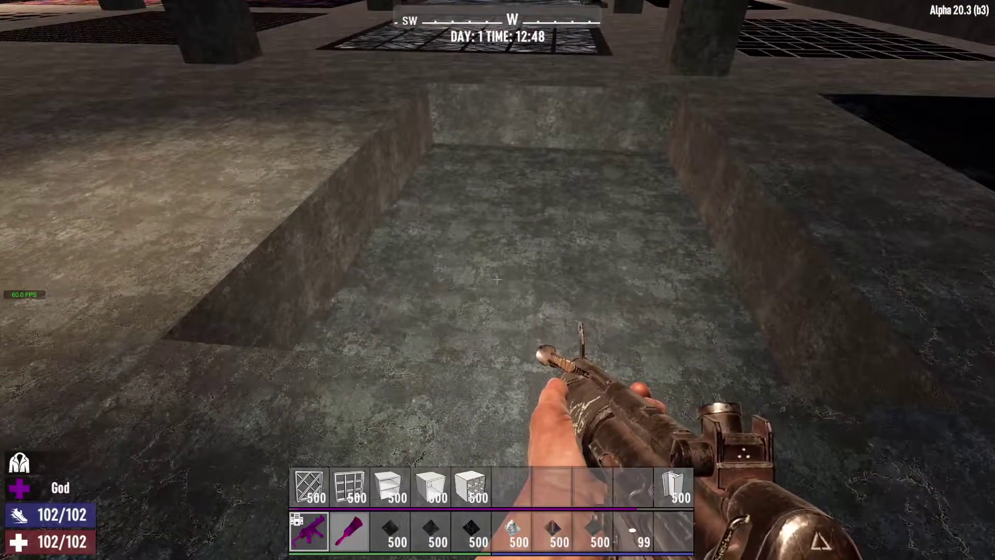
Place upright I-beam blocks in two rows on the recess floor and position black marker blocks at its corners
{"action": "key", "text": "w"}
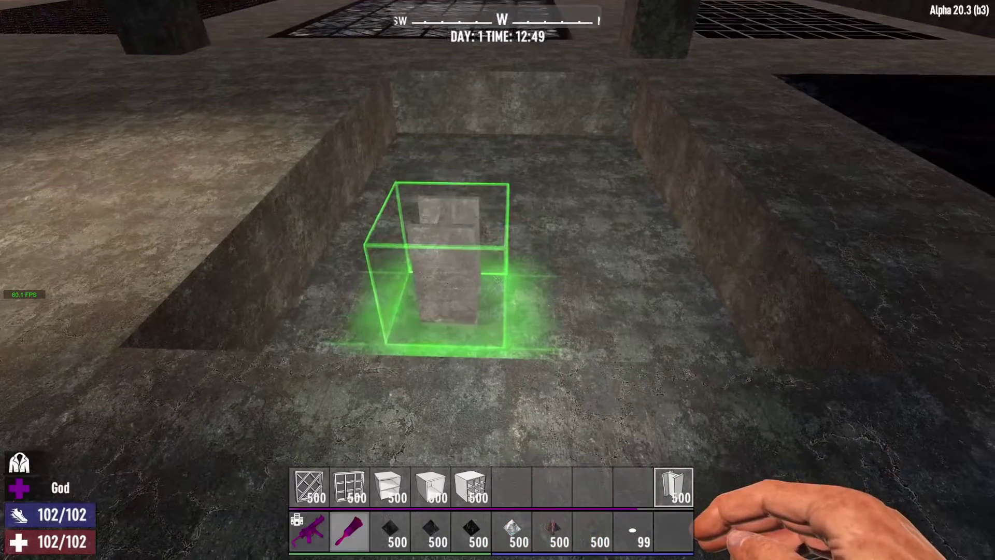
{"action": "key", "text": "space"}
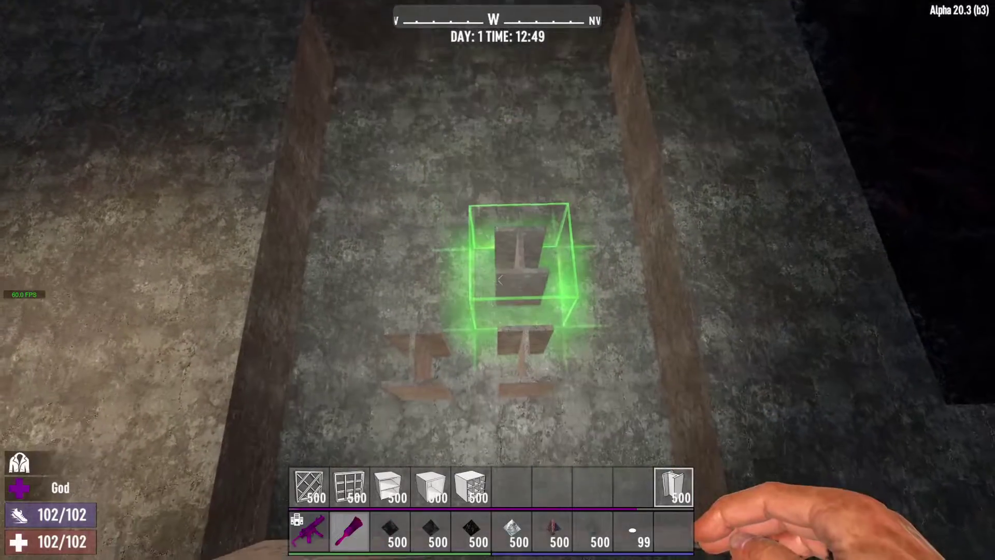
{"action": "right_click", "coordinate": [498, 279]}
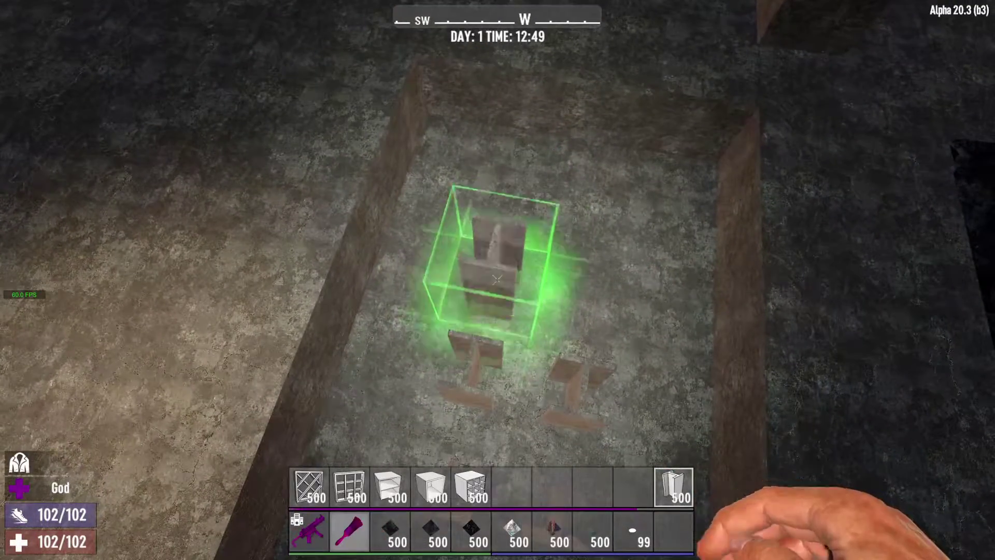
{"action": "left_click", "coordinate": [498, 280]}
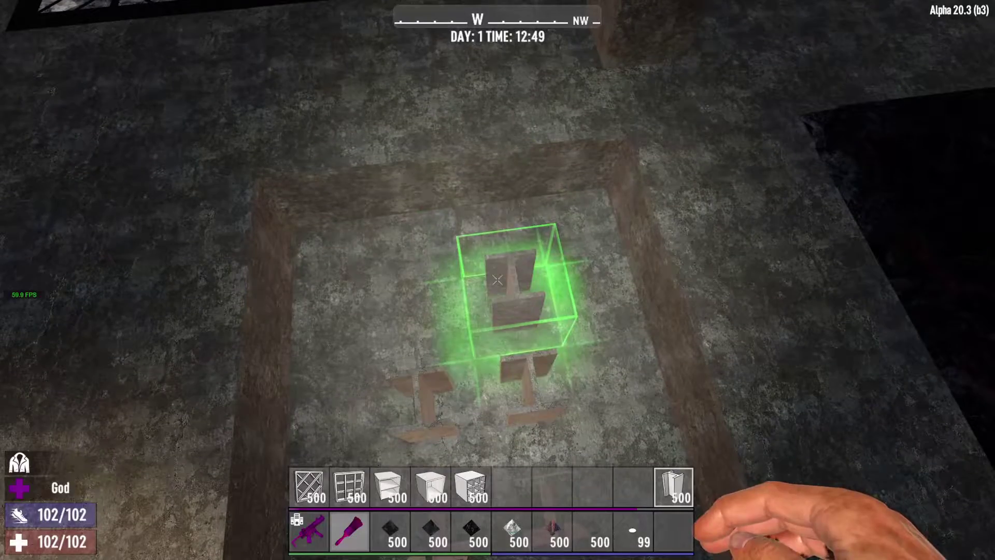
{"action": "right_click", "coordinate": [498, 280]}
{"action": "right_click", "coordinate": [497, 279]}
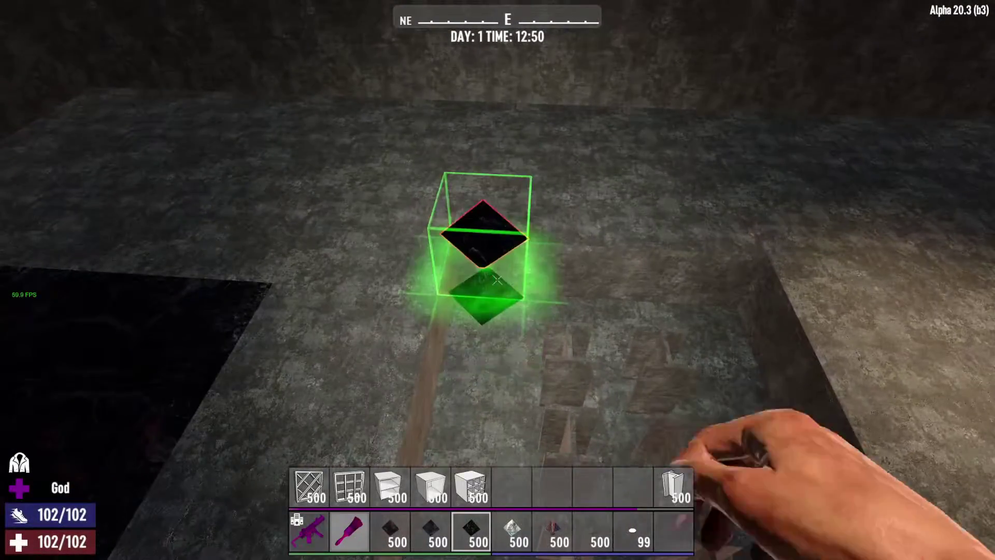
Select the area around the recess and fill it with dark marble around the I-beam shapes, flush with the floor
{"action": "key", "text": "1"}
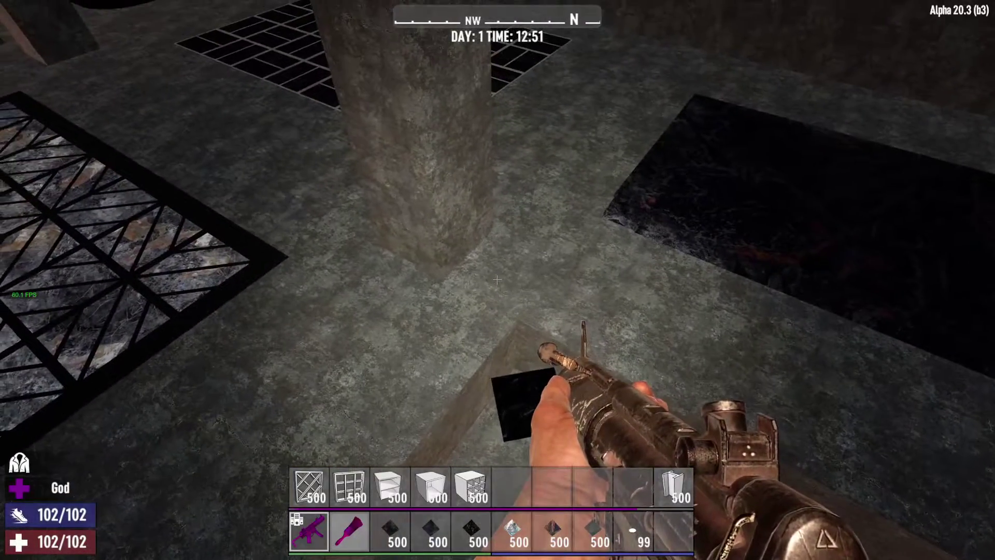
{"action": "key", "text": "z"}
{"action": "key", "text": "s"}
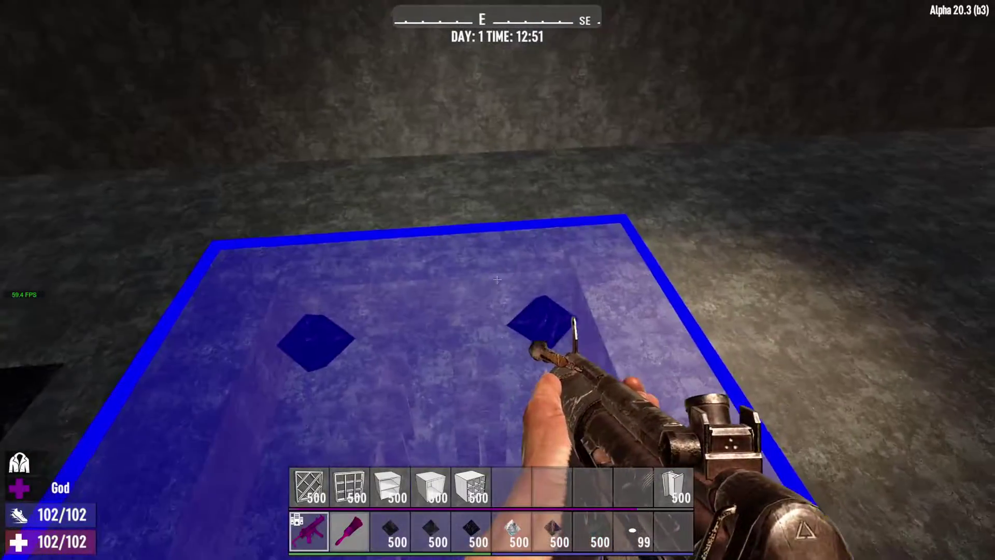
{"action": "key", "text": "d"}
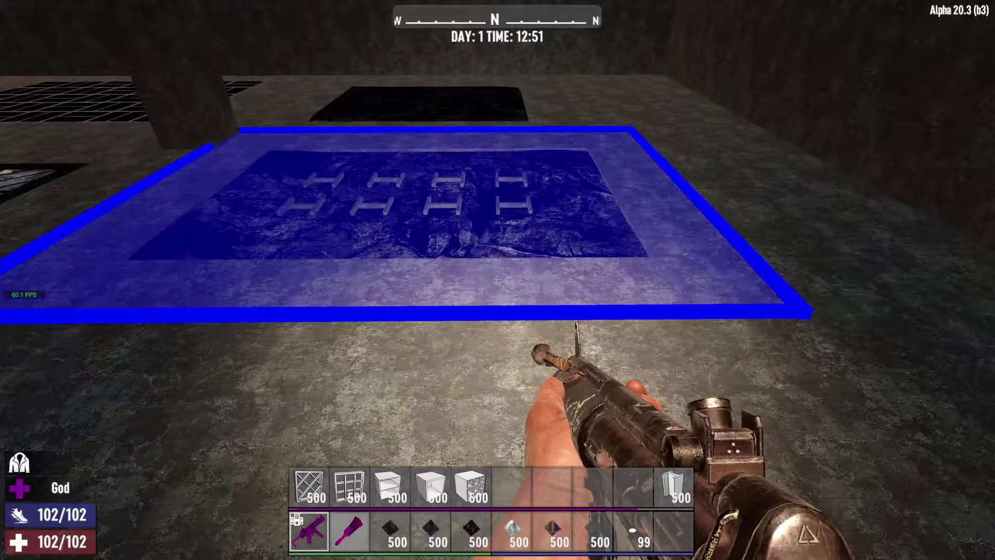
{"action": "key", "text": "w"}
{"action": "key", "text": "d"}
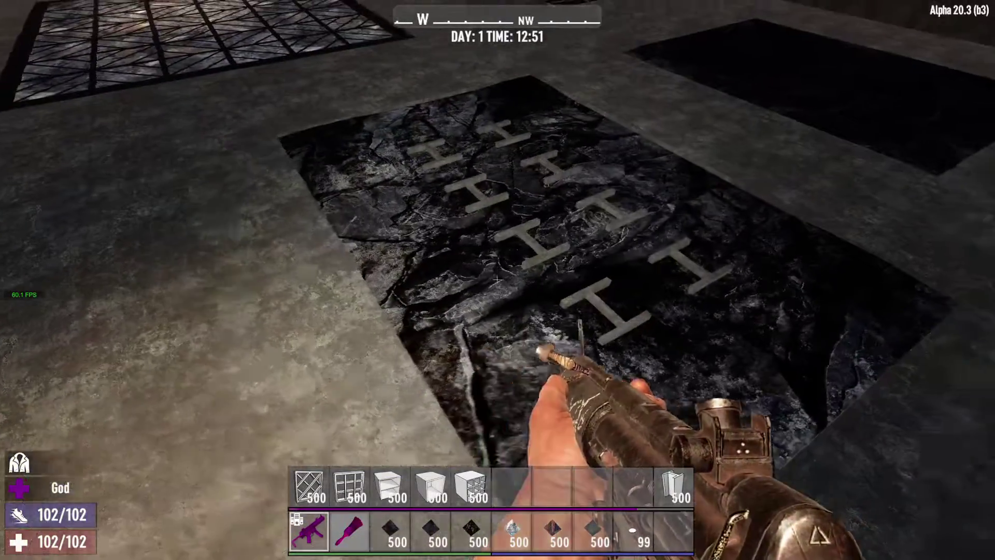
Enclose the I-beam inlay and the surrounding floor in a taller selection box to fine-tune the inlay's height
{"action": "key", "text": "a"}
{"action": "key", "text": "d"}
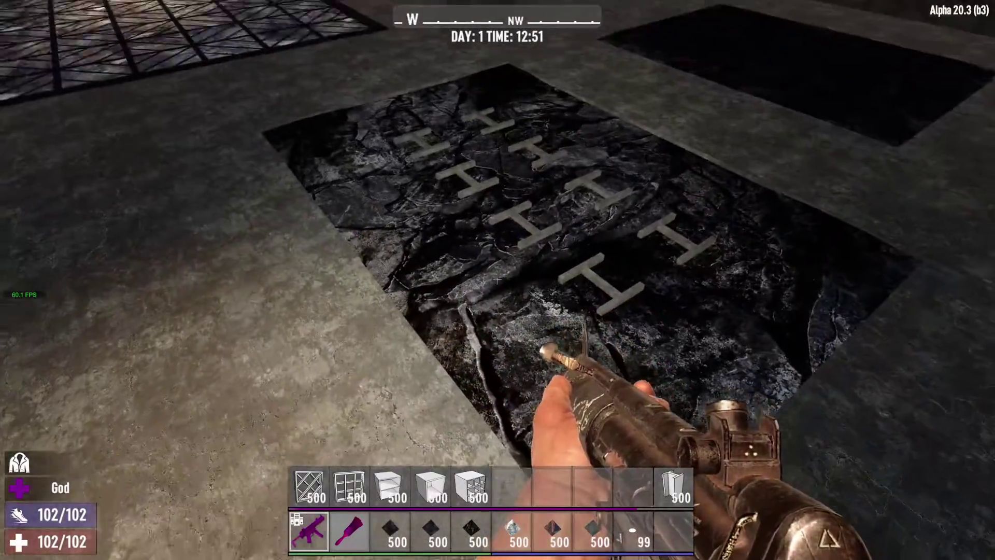
{"action": "key", "text": "a"}
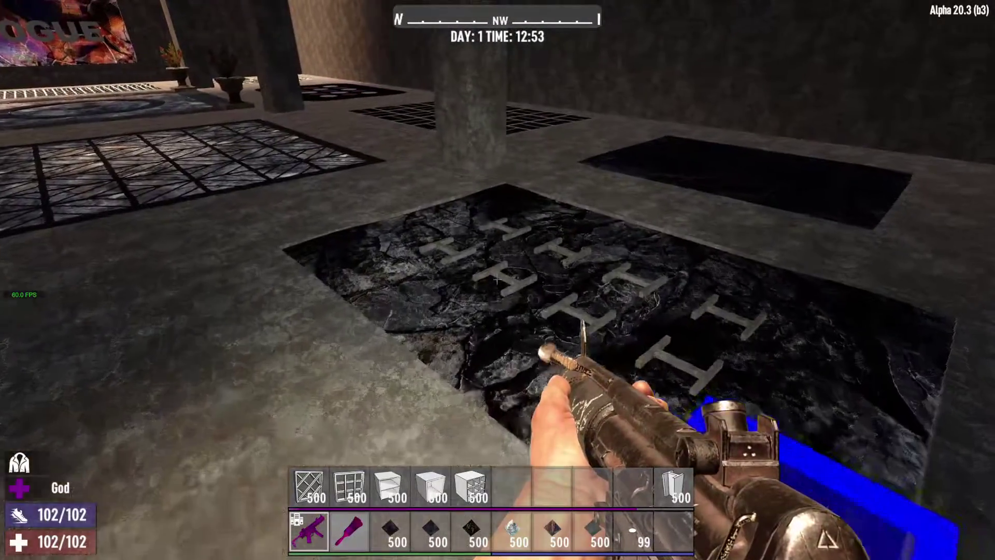
{"action": "key", "text": "w"}
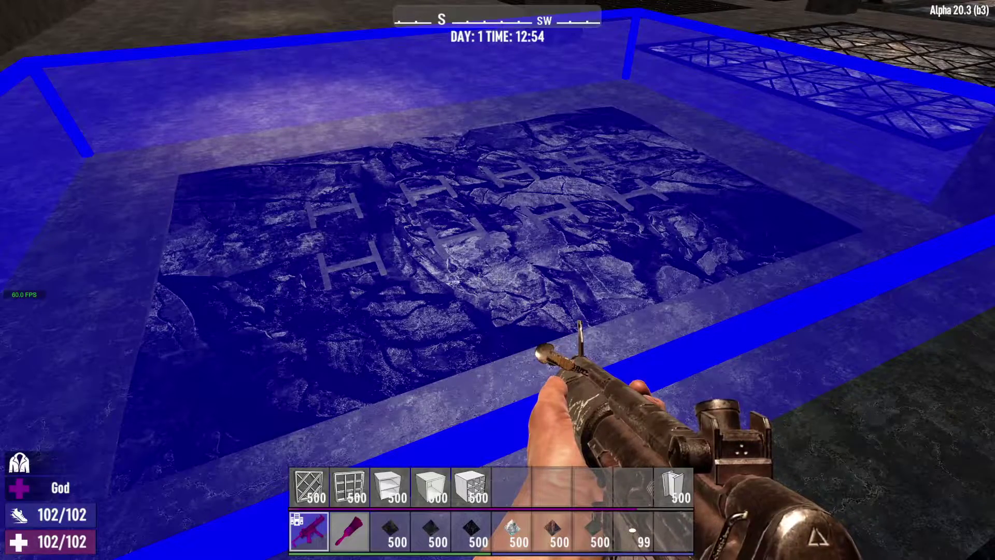
{"action": "key", "text": "w"}
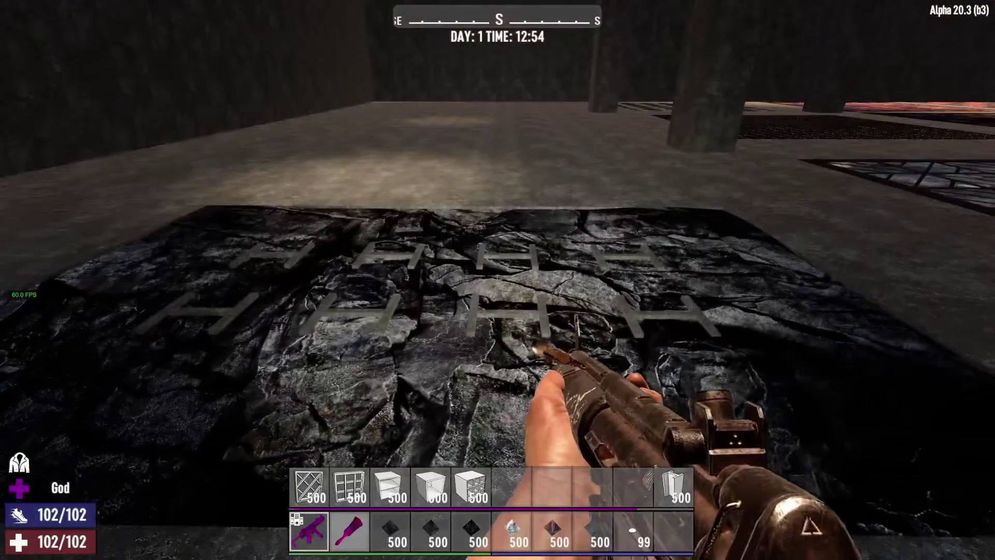
Inspect the finished I-beam inlay and examine the neighbouring marble floor with the black diagonal grid
{"action": "key", "text": "w"}
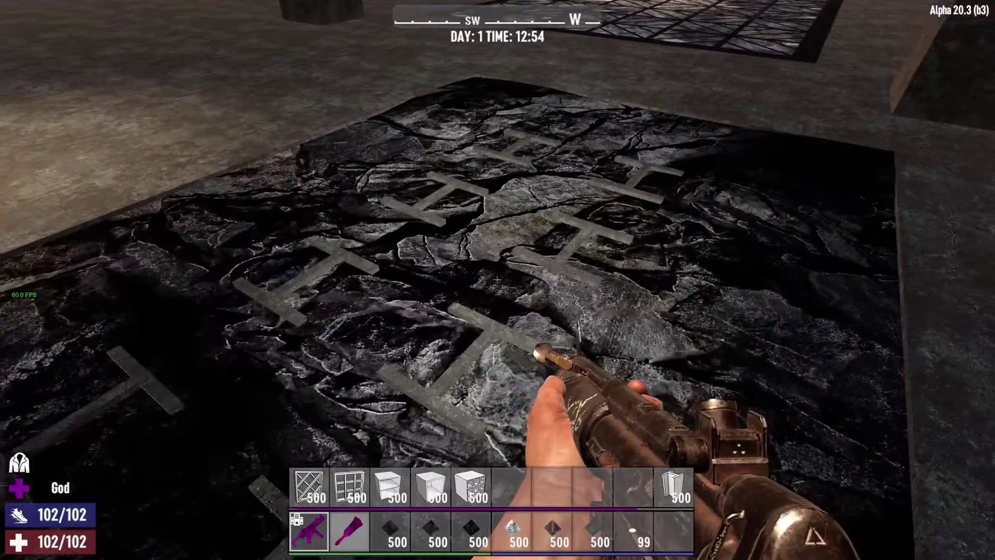
{"action": "key", "text": "d"}
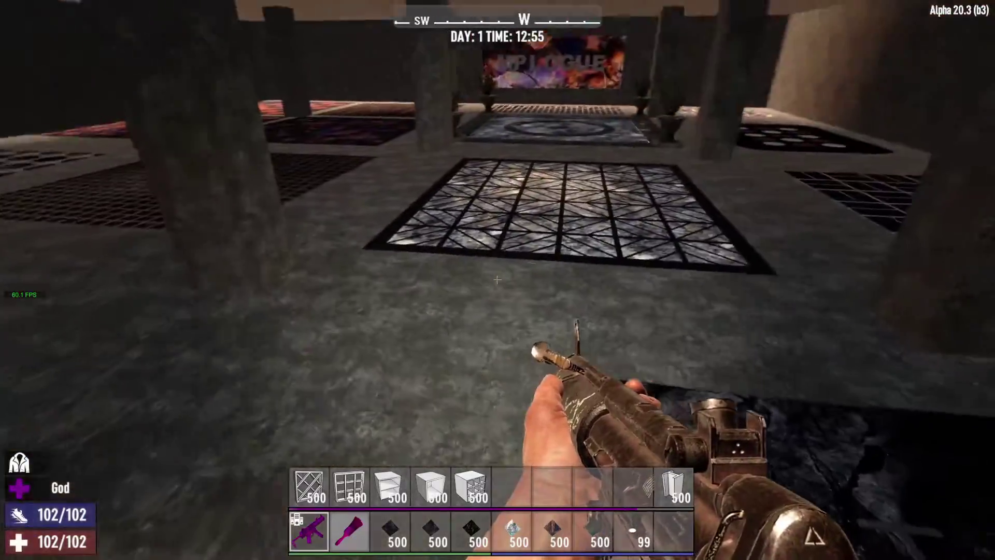
{"action": "key", "text": "w"}
{"action": "key", "text": "w"}
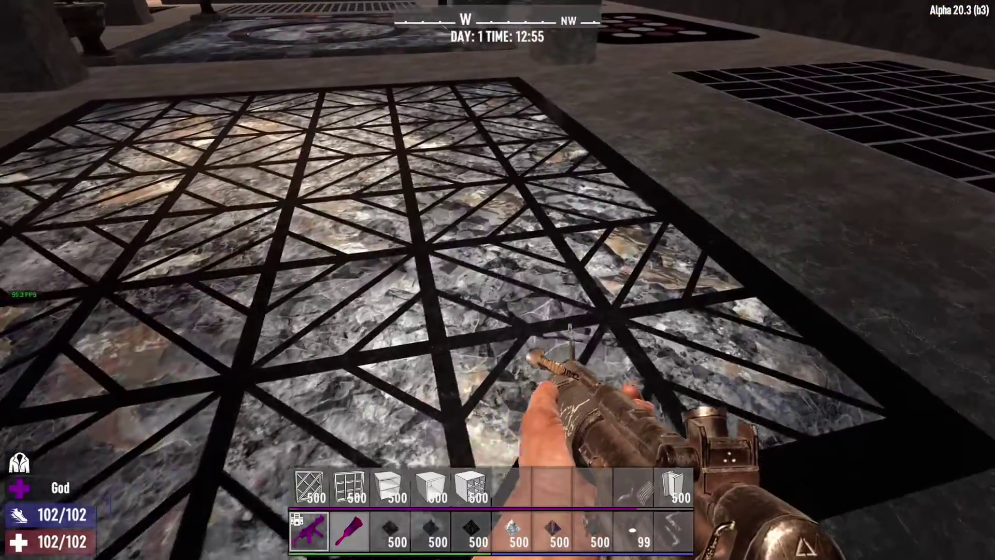